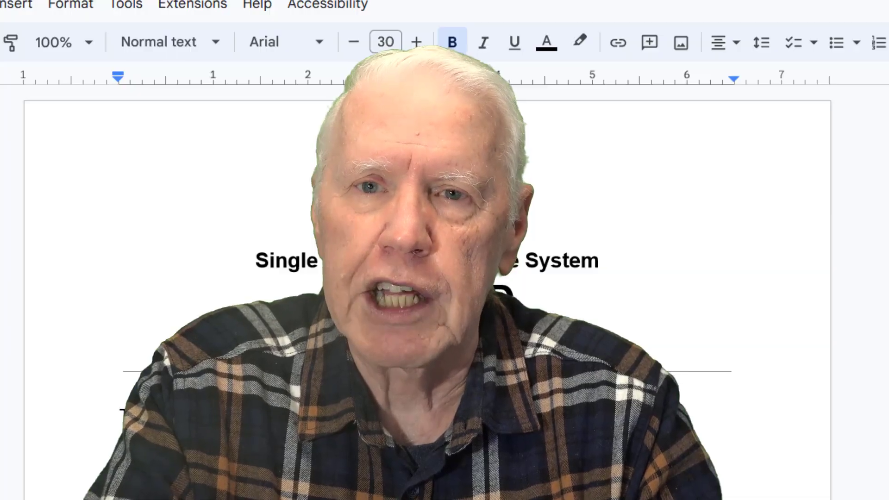
- Scroll past the SIAS document's title and contents pages down to THE SIAS heading
{"action": "scroll", "coordinate": [427, 296], "scroll_direction": "down", "scroll_amount": 1}
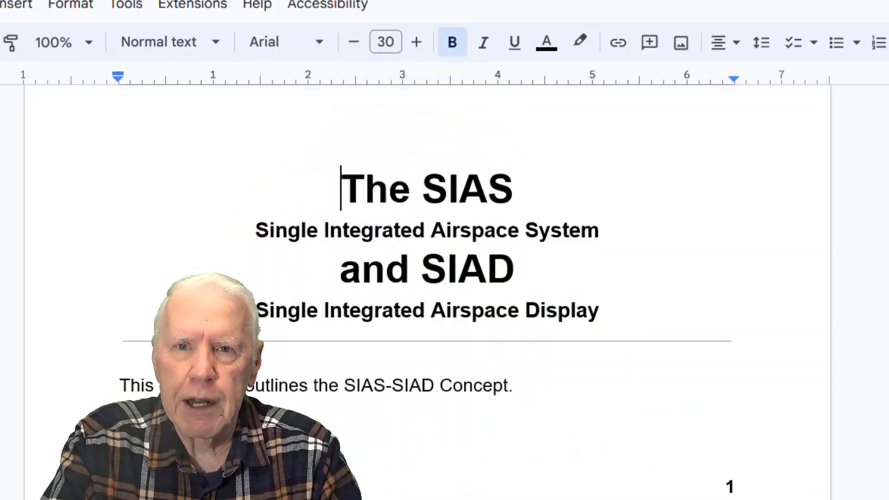
{"action": "scroll", "coordinate": [426, 296], "scroll_direction": "down", "scroll_amount": 5}
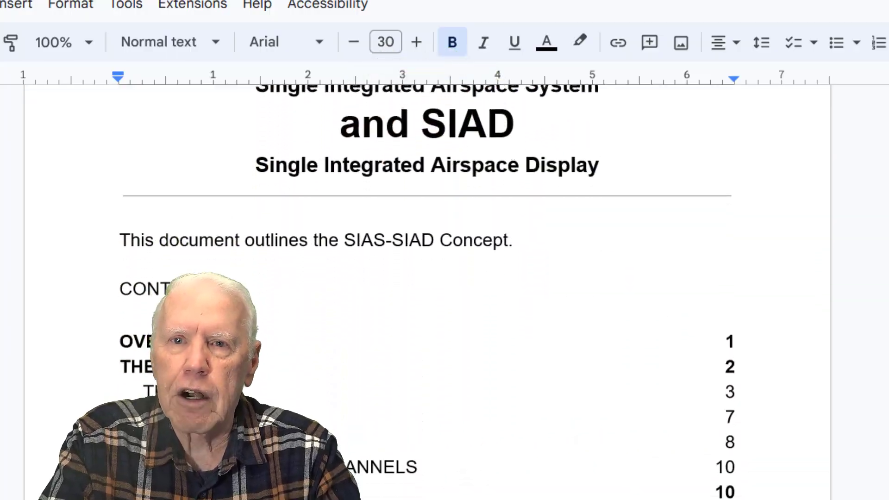
{"action": "scroll", "coordinate": [427, 297], "scroll_direction": "down", "scroll_amount": 2}
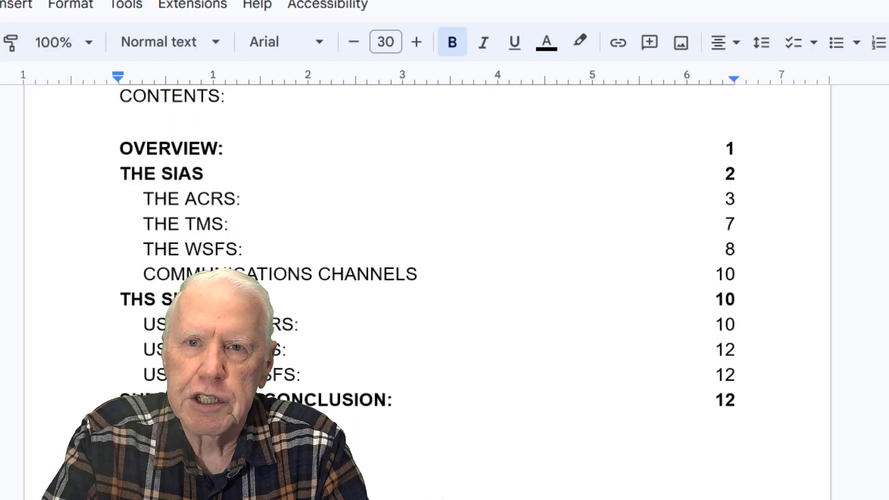
{"action": "scroll", "coordinate": [427, 296], "scroll_direction": "down", "scroll_amount": 8}
{"action": "scroll", "coordinate": [427, 296], "scroll_direction": "down", "scroll_amount": 8}
{"action": "scroll", "coordinate": [427, 296], "scroll_direction": "down", "scroll_amount": 8}
{"action": "scroll", "coordinate": [426, 296], "scroll_direction": "down", "scroll_amount": 8}
{"action": "scroll", "coordinate": [426, 296], "scroll_direction": "down", "scroll_amount": 6}
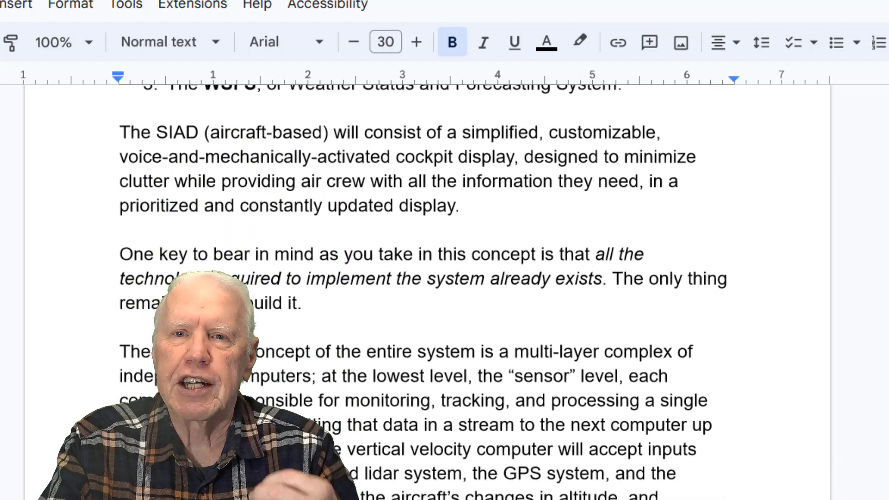
{"action": "scroll", "coordinate": [426, 297], "scroll_direction": "down", "scroll_amount": 8}
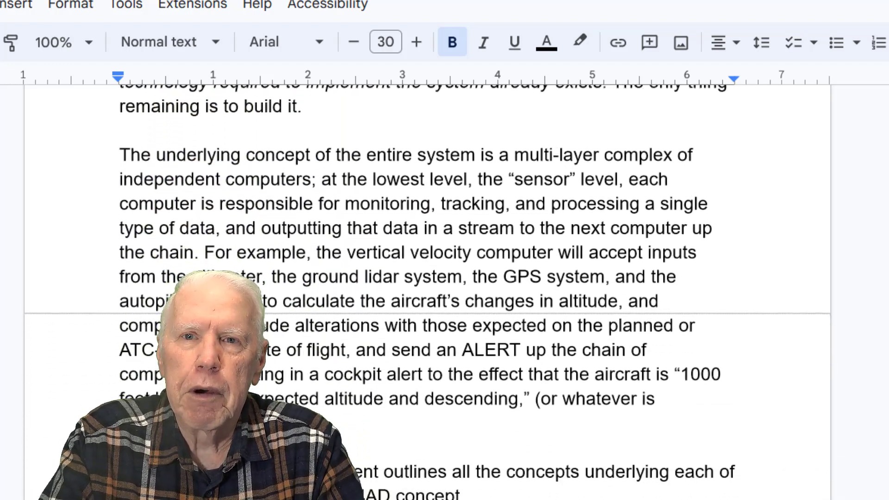
{"action": "scroll", "coordinate": [427, 296], "scroll_direction": "down", "scroll_amount": 8}
{"action": "scroll", "coordinate": [427, 297], "scroll_direction": "down", "scroll_amount": 8}
{"action": "scroll", "coordinate": [427, 296], "scroll_direction": "down", "scroll_amount": 8}
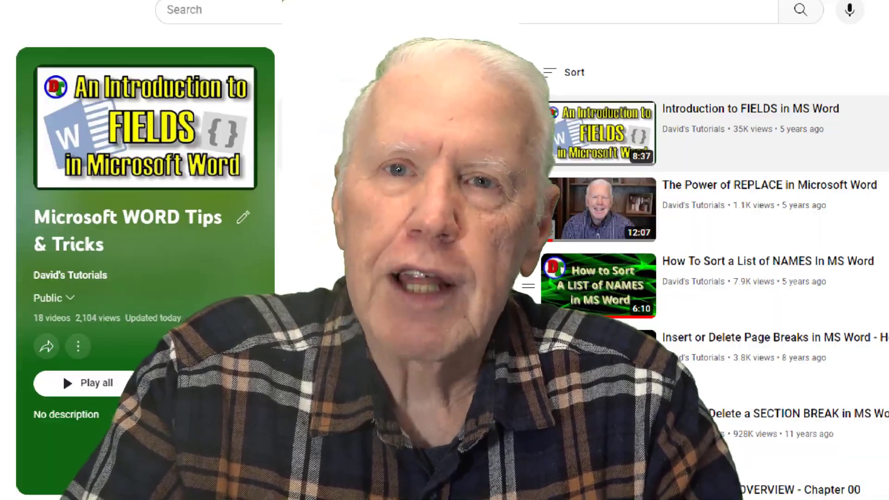
- Scroll down the video list of the Microsoft WORD Tips & Tricks playlist
{"action": "scroll", "coordinate": [713, 278], "scroll_direction": "down", "scroll_amount": 1}
{"action": "scroll", "coordinate": [712, 278], "scroll_direction": "down", "scroll_amount": 3}
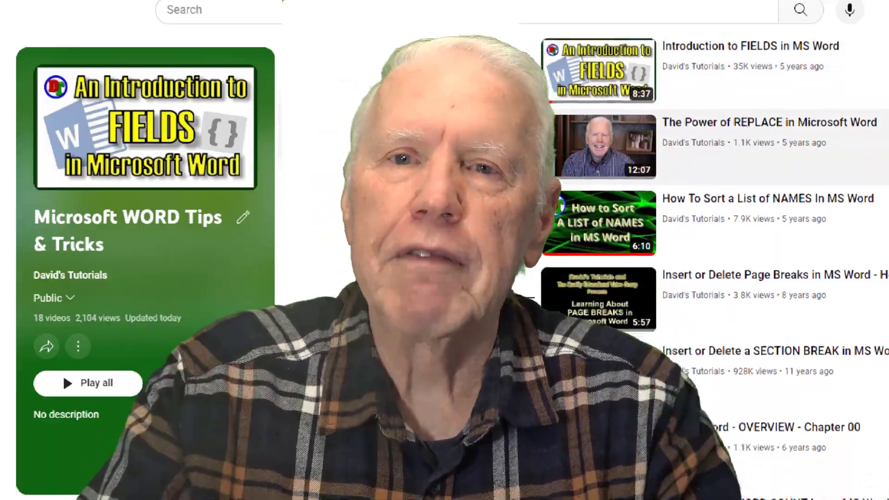
{"action": "scroll", "coordinate": [713, 278], "scroll_direction": "down", "scroll_amount": 3}
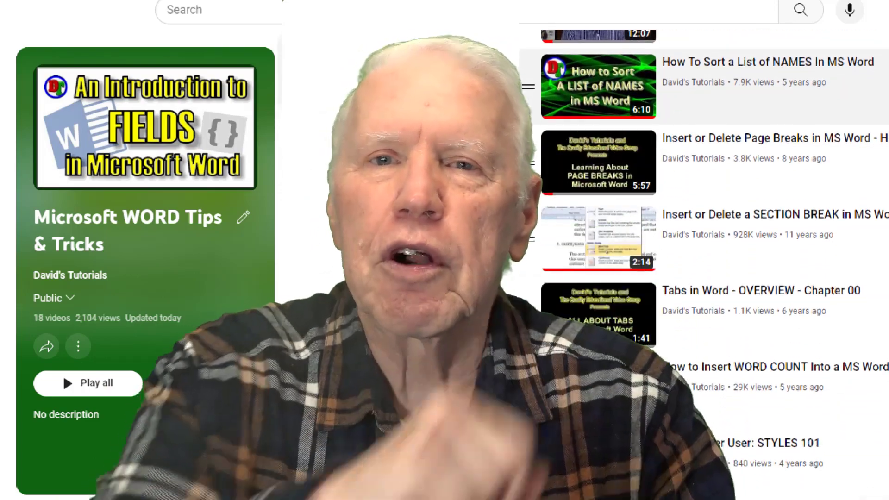
{"action": "scroll", "coordinate": [712, 277], "scroll_direction": "down", "scroll_amount": 3}
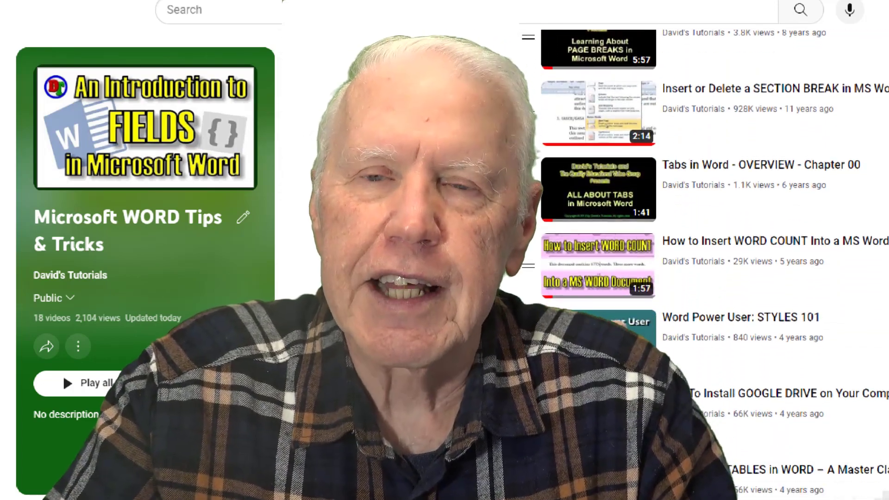
{"action": "scroll", "coordinate": [713, 278], "scroll_direction": "down", "scroll_amount": 3}
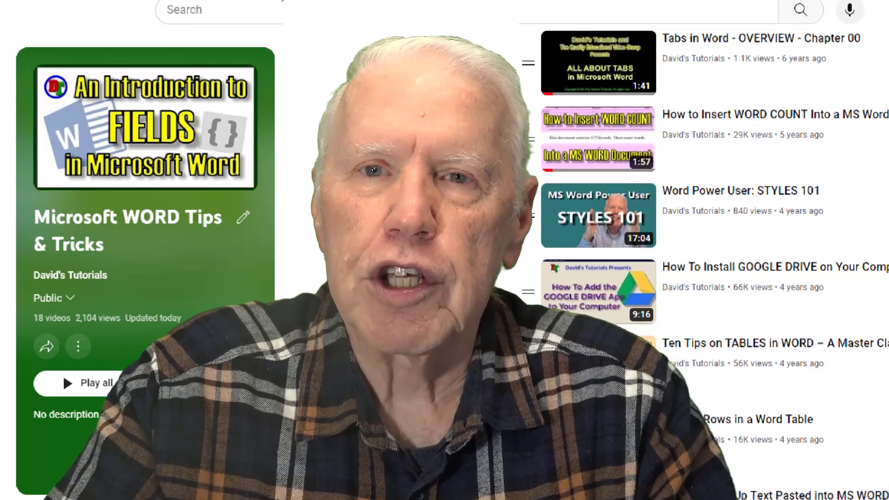
{"action": "scroll", "coordinate": [712, 278], "scroll_direction": "down", "scroll_amount": 3}
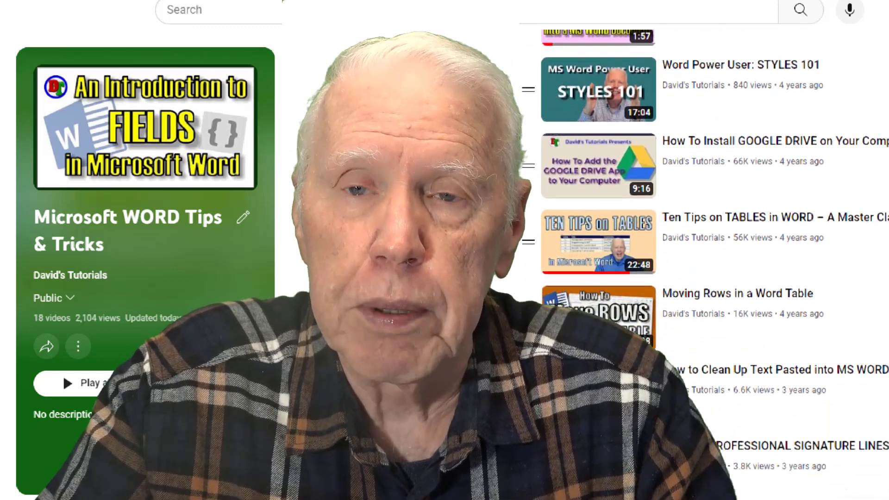
{"action": "scroll", "coordinate": [712, 278], "scroll_direction": "down", "scroll_amount": 4}
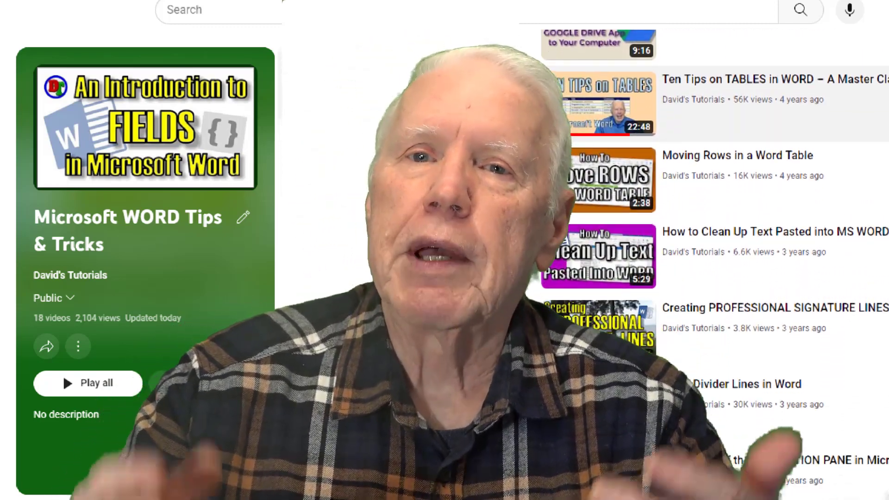
{"action": "scroll", "coordinate": [713, 278], "scroll_direction": "down", "scroll_amount": 4}
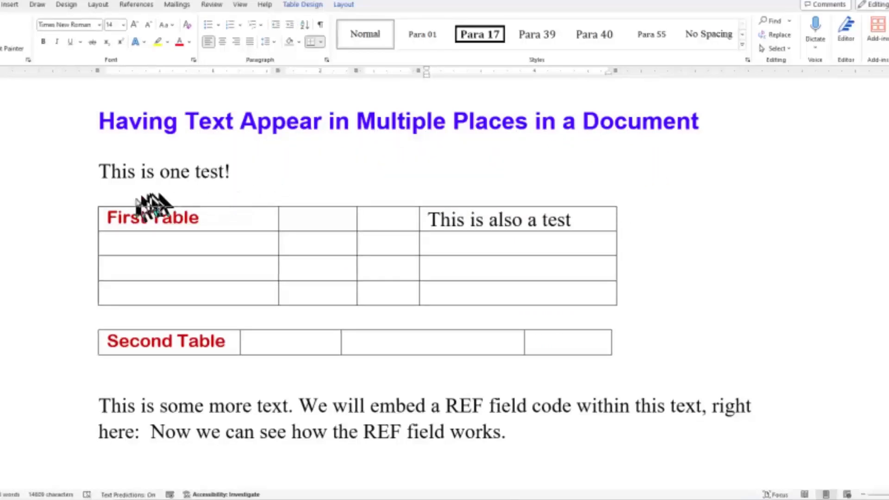
- Select 'This is one test!' without its paragraph mark and bring up the Bookmark dialog
{"action": "triple_click", "coordinate": [120, 176]}
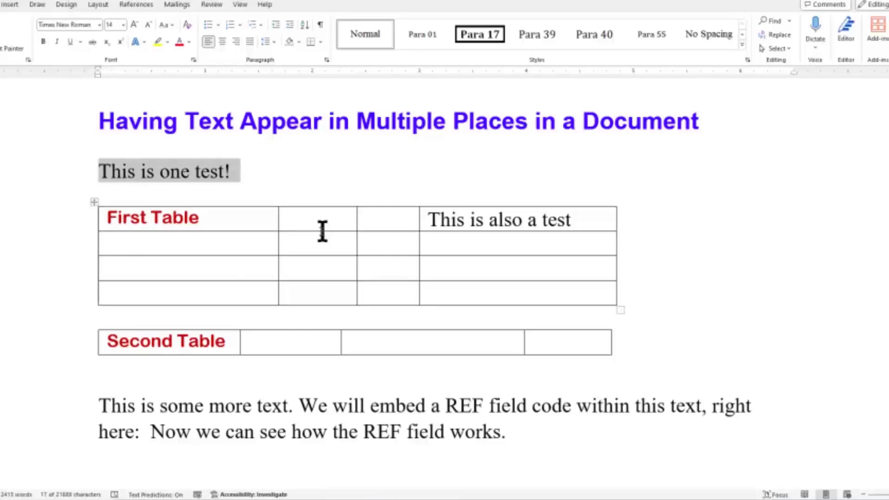
{"action": "key", "text": "shift+Left"}
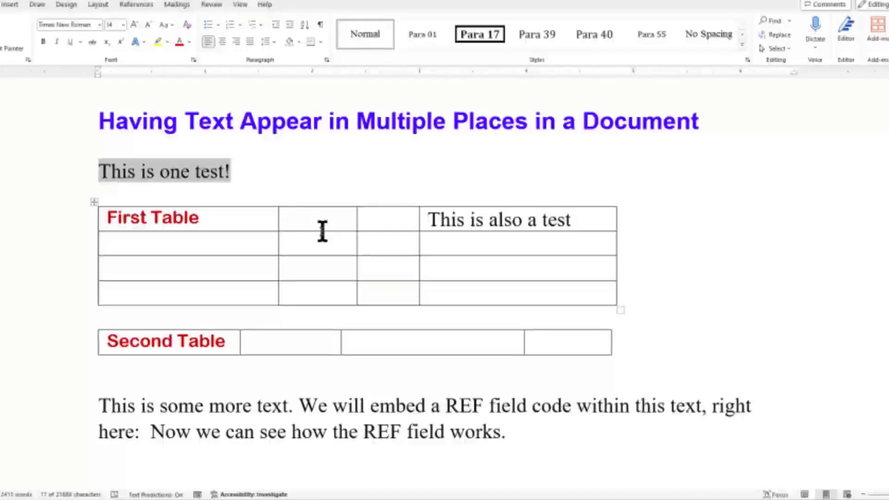
{"action": "key", "text": "ctrl+shift+F5"}
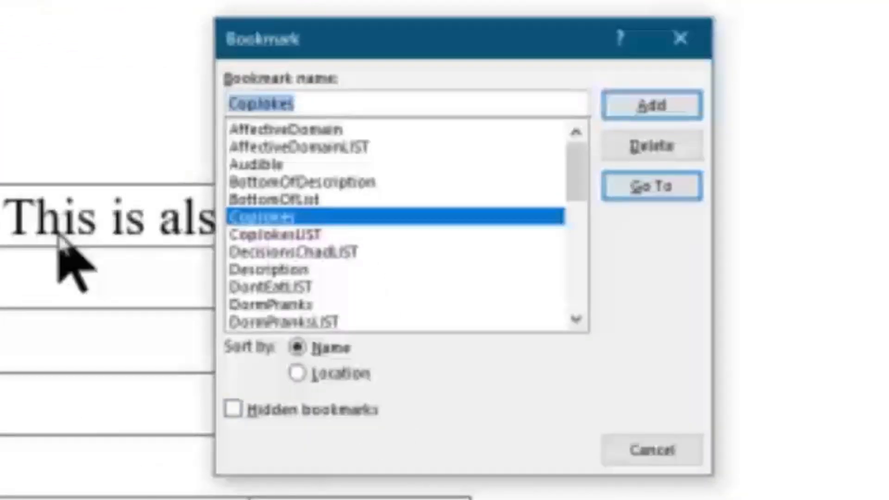
- Add a bookmark named zzzTest to the selected sentence
{"action": "type", "text": "aaa1"}
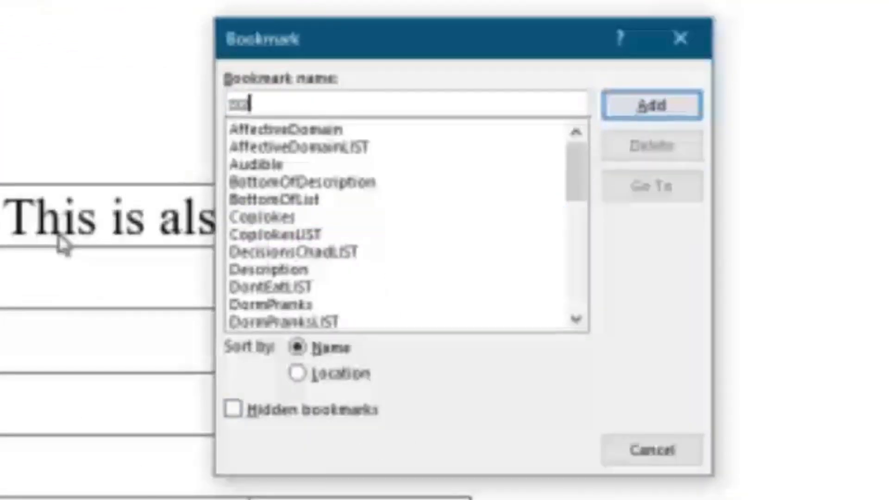
{"action": "type", "text": "est"}
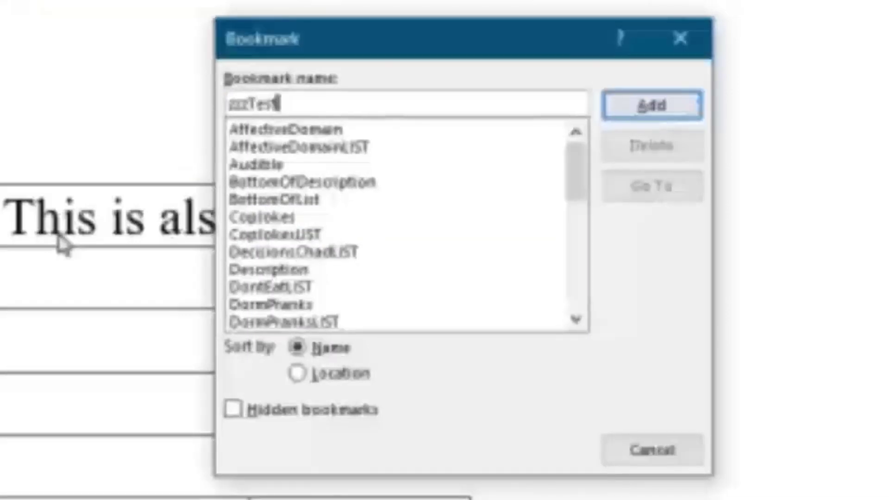
{"action": "key", "text": "Return"}
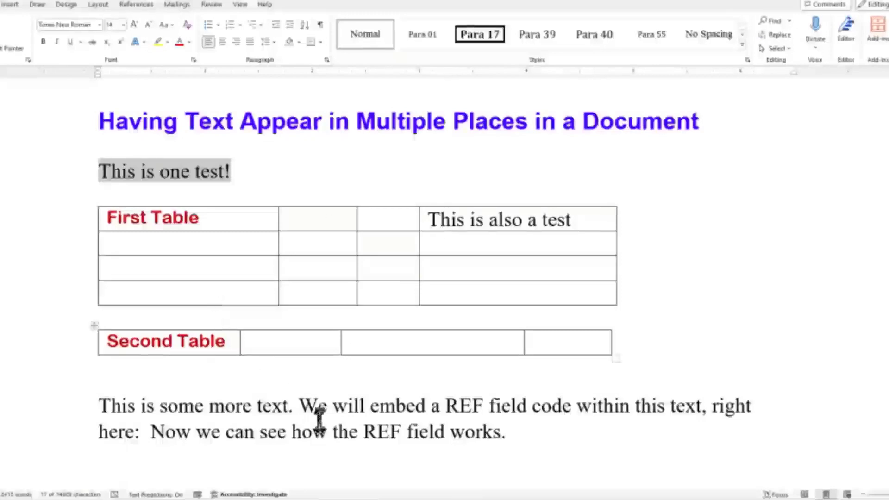
- Reopen the bookmark list, copy the zzzTest name, and jump to the bookmarked sentence to verify it
{"action": "left_click", "coordinate": [324, 405]}
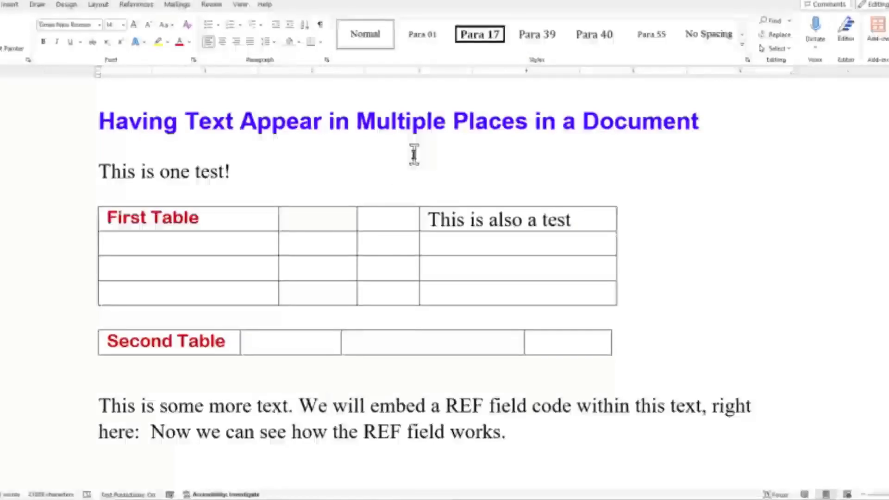
{"action": "key", "text": "ctrl+shift+F5"}
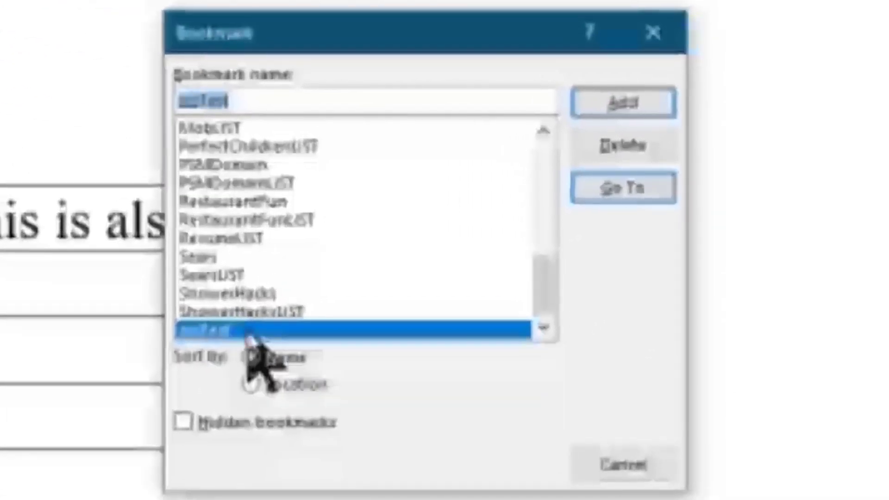
{"action": "key", "text": "ctrl+c"}
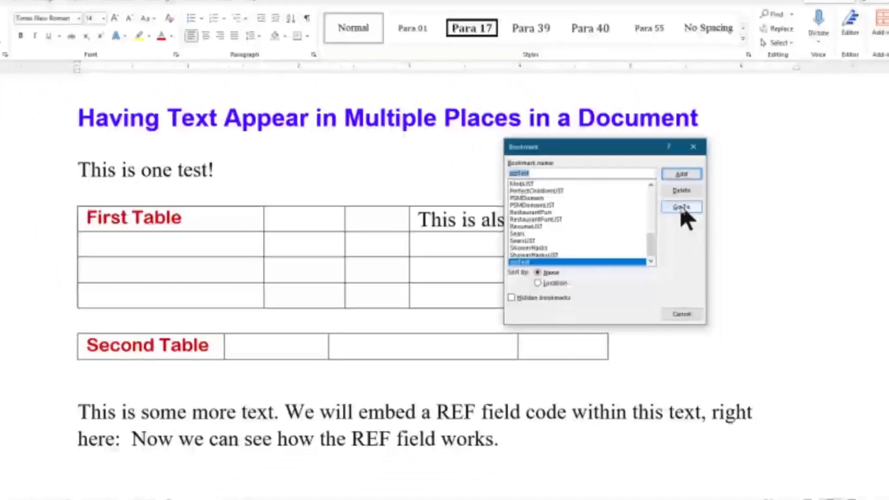
{"action": "left_click", "coordinate": [622, 187]}
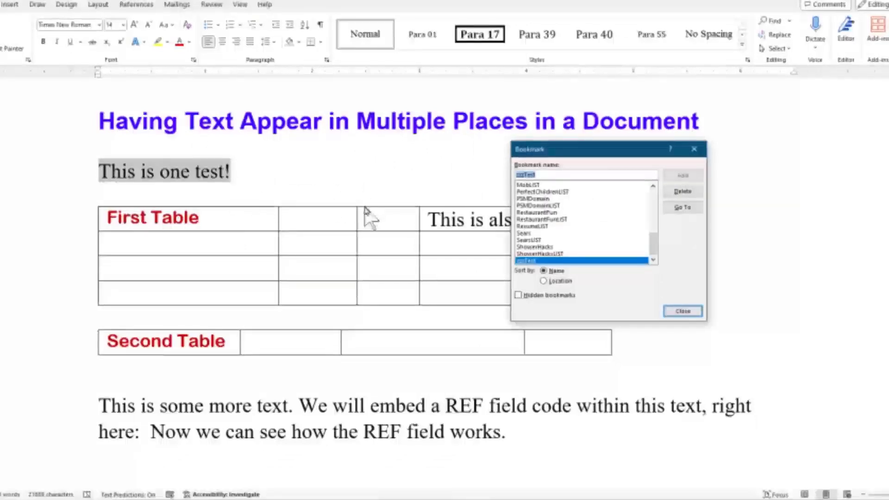
{"action": "left_click", "coordinate": [682, 311]}
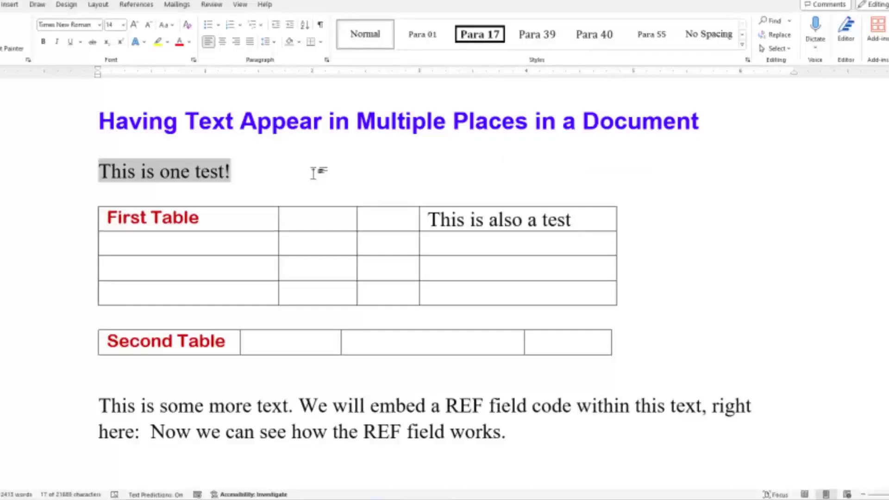
- Insert a { REF zzzTest } field in the first table's bottom-right cell and update it
{"action": "left_click", "coordinate": [503, 295]}
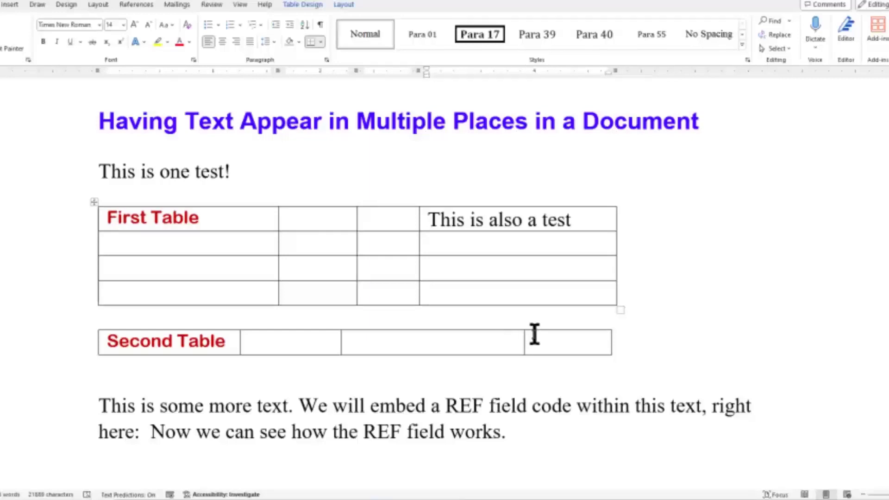
{"action": "key", "text": "ctrl+F9"}
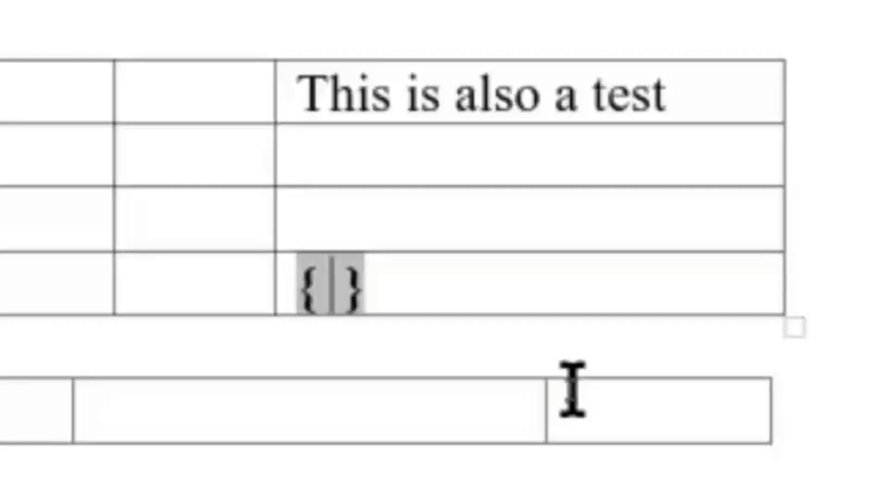
{"action": "type", "text": "REF"}
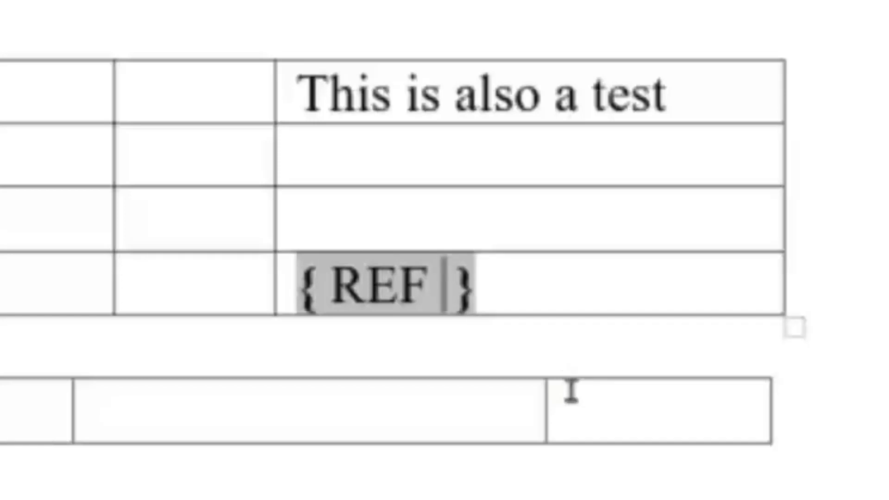
{"action": "key", "text": "ctrl+v"}
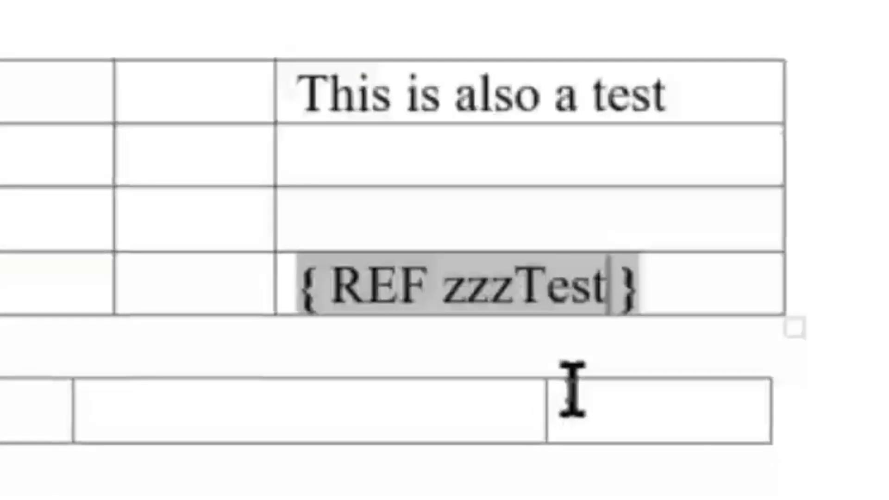
{"action": "key", "text": "F9"}
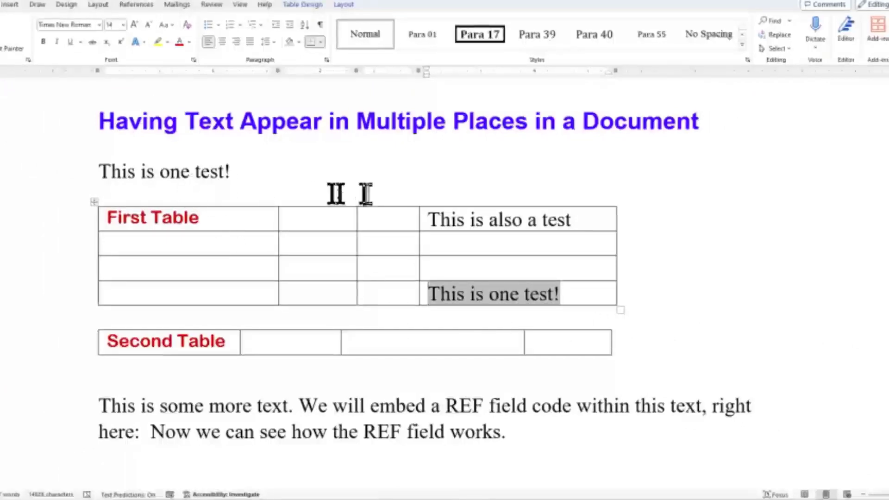
- Replace 'one' with 'a' so the bookmarked sentence reads 'This is a test!'
{"action": "double_click", "coordinate": [175, 173]}
{"action": "type", "text": "a"}
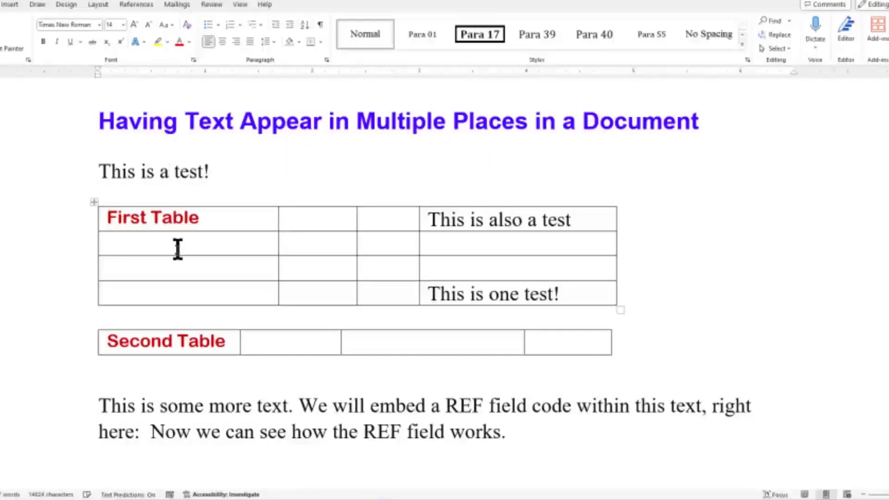
{"action": "key", "text": "Down"}
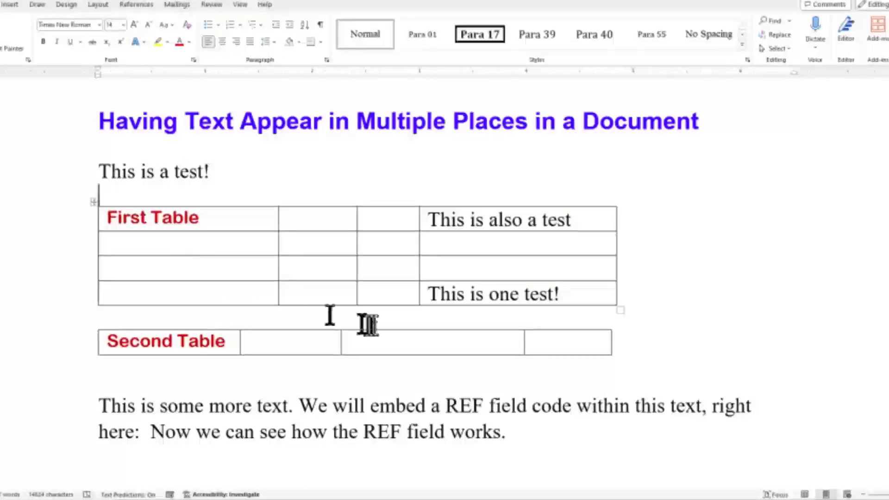
- Update the REF field in the table cell to show the edited sentence
{"action": "triple_click", "coordinate": [480, 293]}
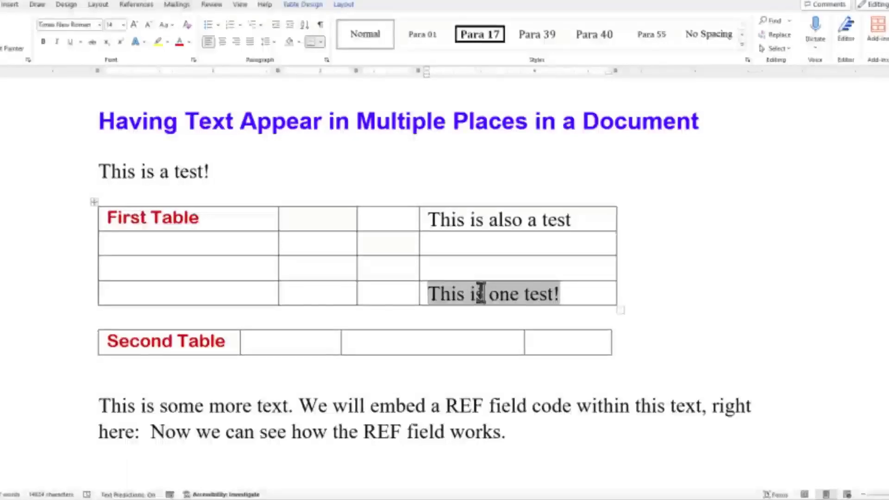
{"action": "right_click", "coordinate": [480, 293]}
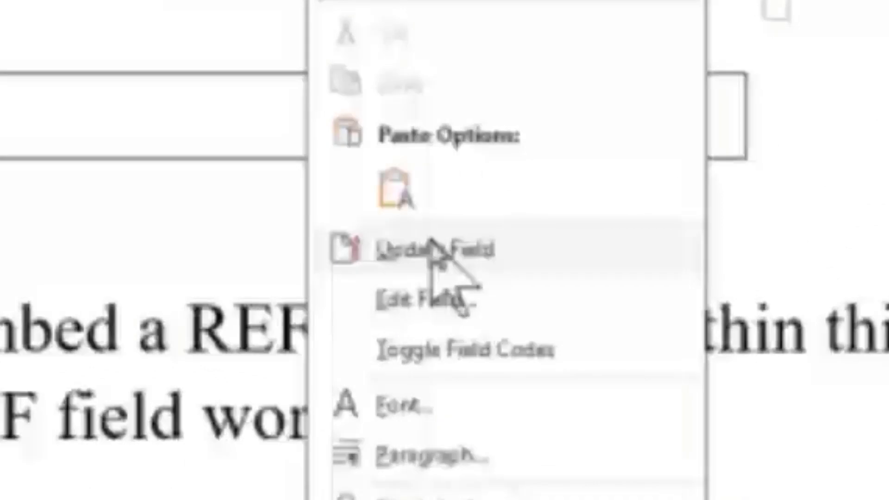
{"action": "left_click", "coordinate": [432, 242]}
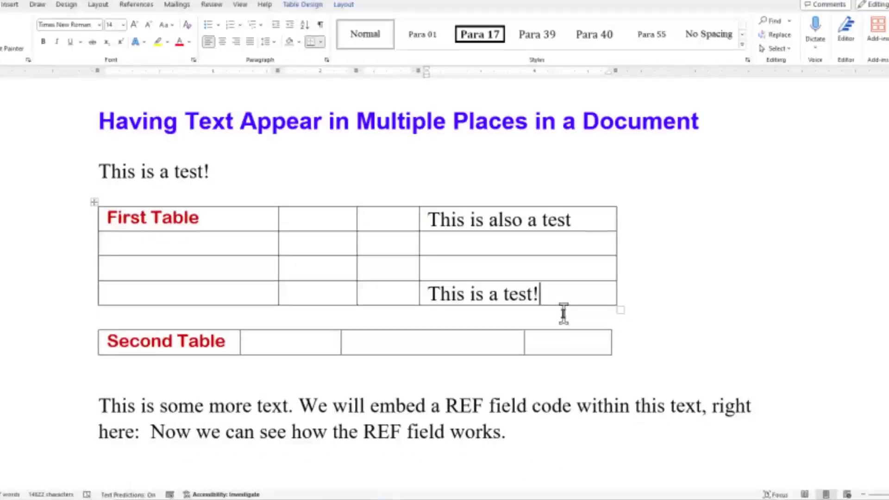
- Insert a { REF zzzTest } field after 'right here:' in the body paragraph and update it
{"action": "left_click", "coordinate": [142, 432]}
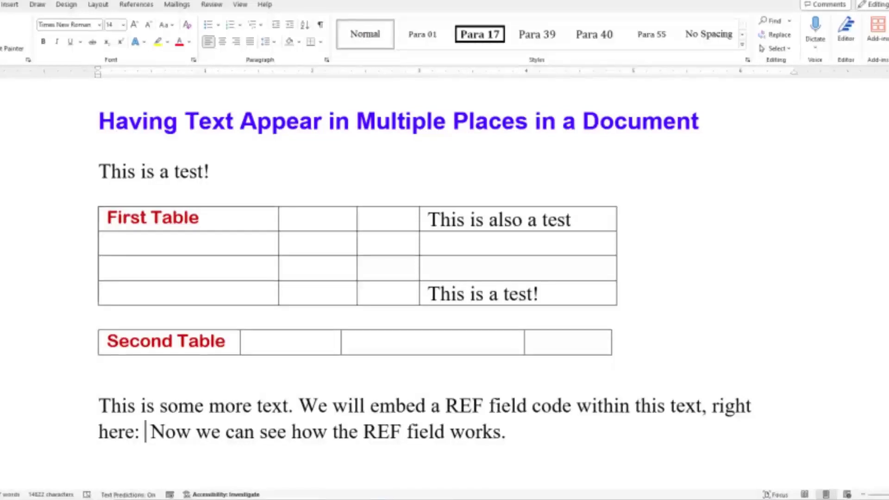
{"action": "key", "text": "ctrl+F9"}
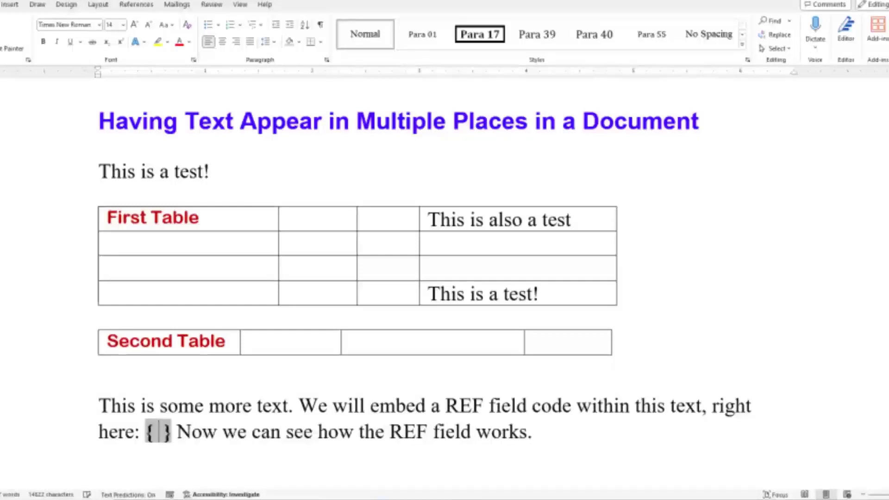
{"action": "type", "text": "REF "}
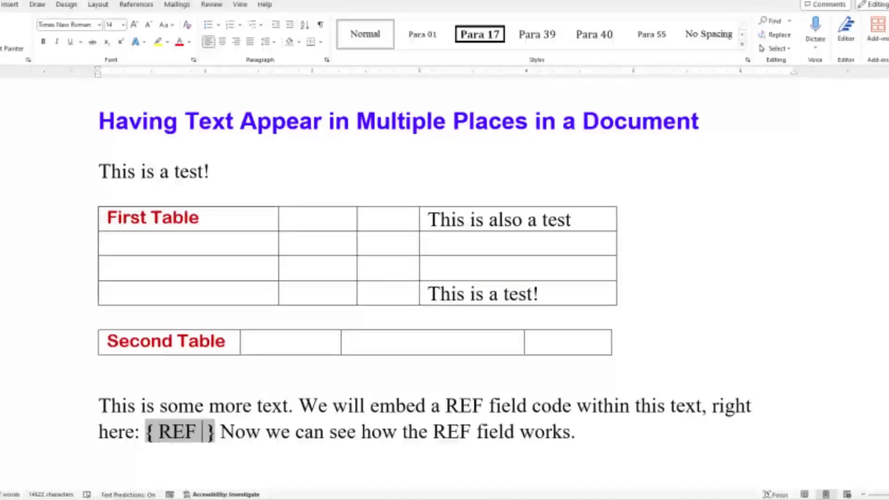
{"action": "type", "text": "zzzTest"}
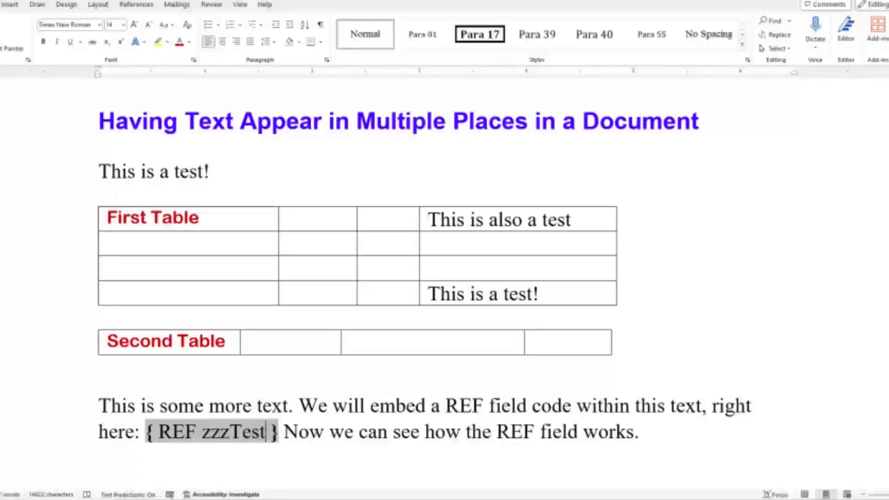
{"action": "key", "text": "F9"}
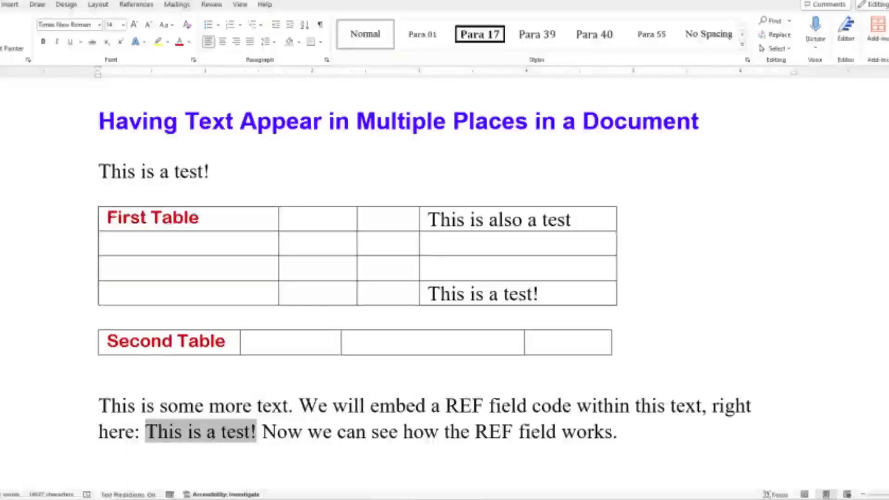